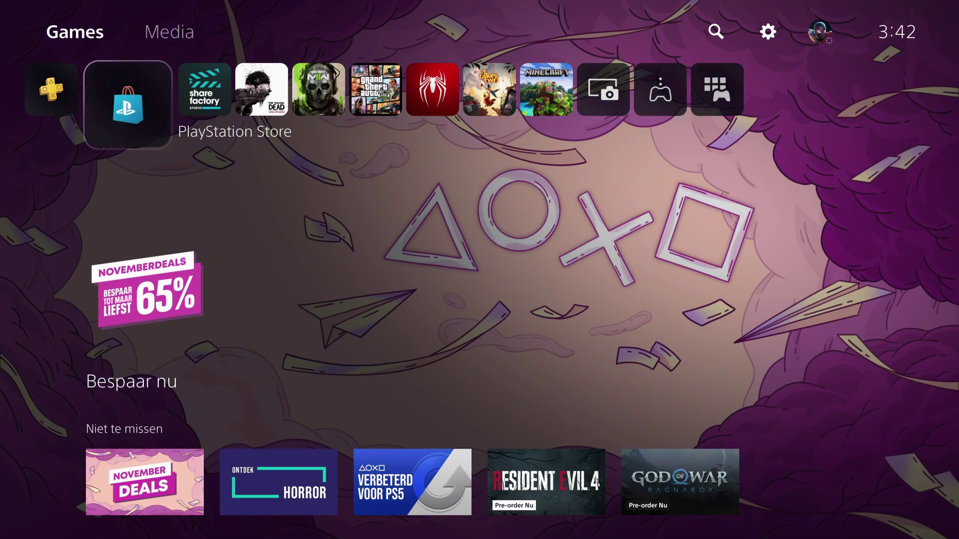
- Open the Profile page from Settings > Users and Accounts > Account
key(Up)
key(Right)
key(Right)
key(Right)
key(Right)
key(Left)
key(Return)
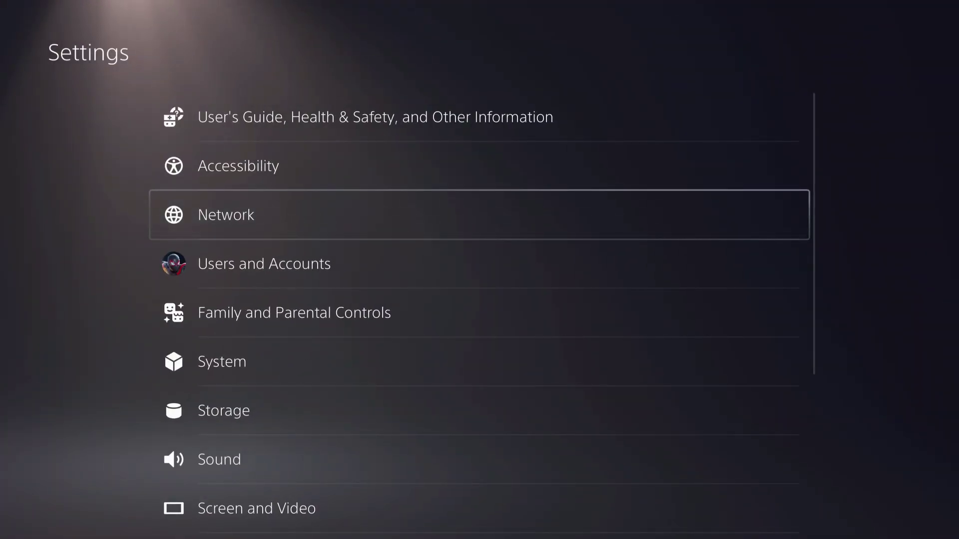
key(Down)
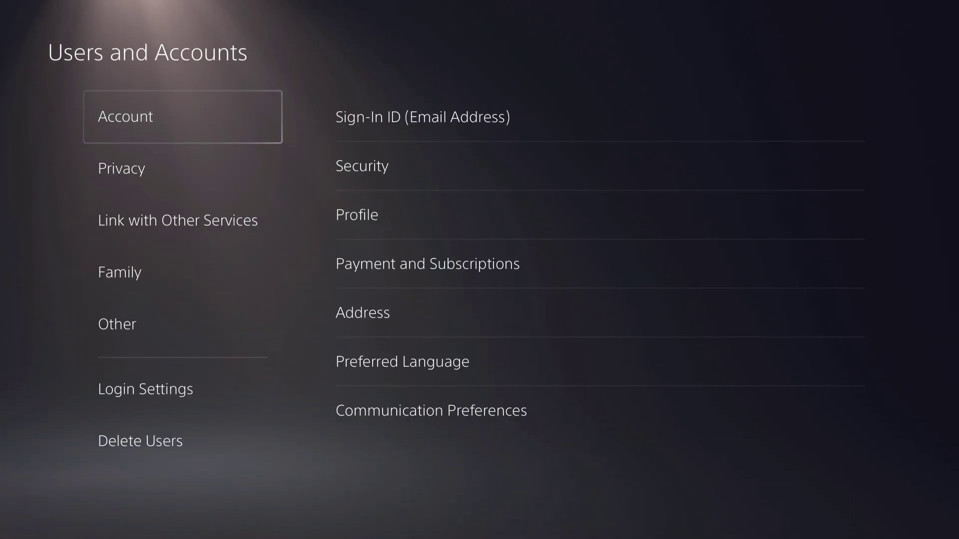
key(Right)
key(Down)
key(Down)
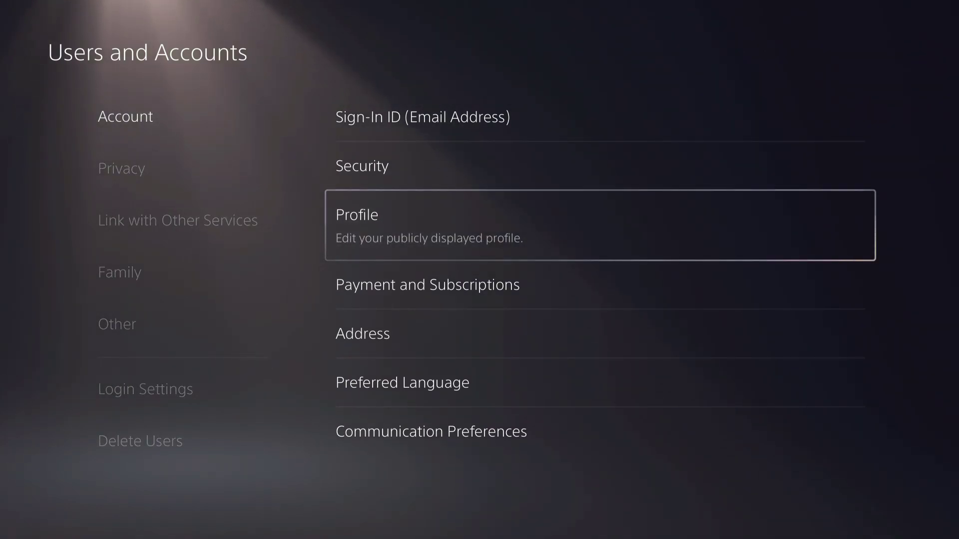
key(Return)
- Select Online ID on the Profile page to show the Important Information warning
key(Down)
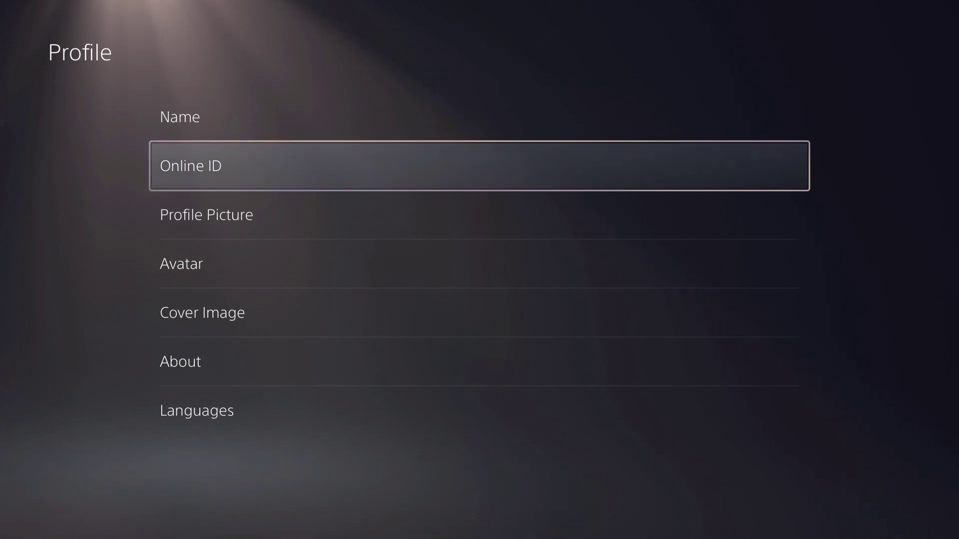
key(Up)
key(Down)
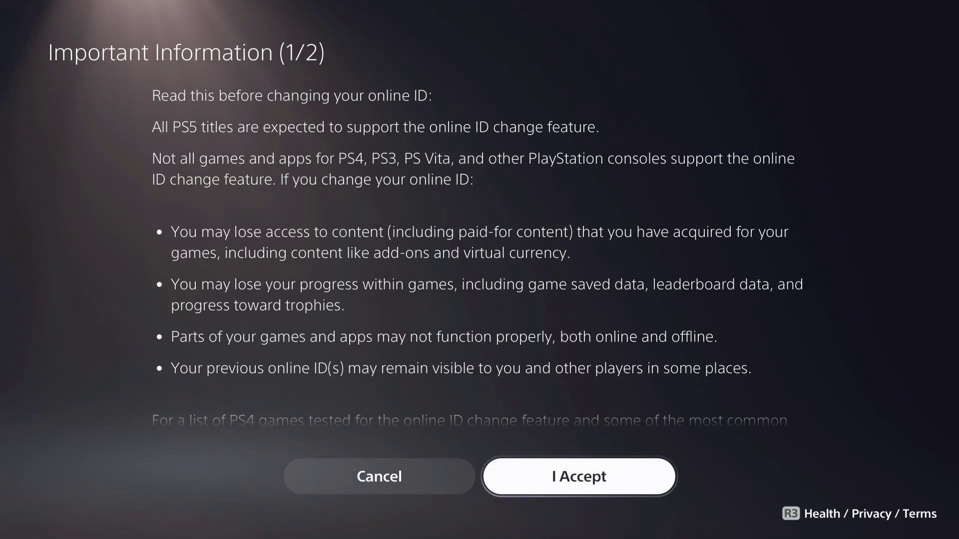
- Cancel the Important Information warning to return to Profile with Online ID highlighted
key(Escape)
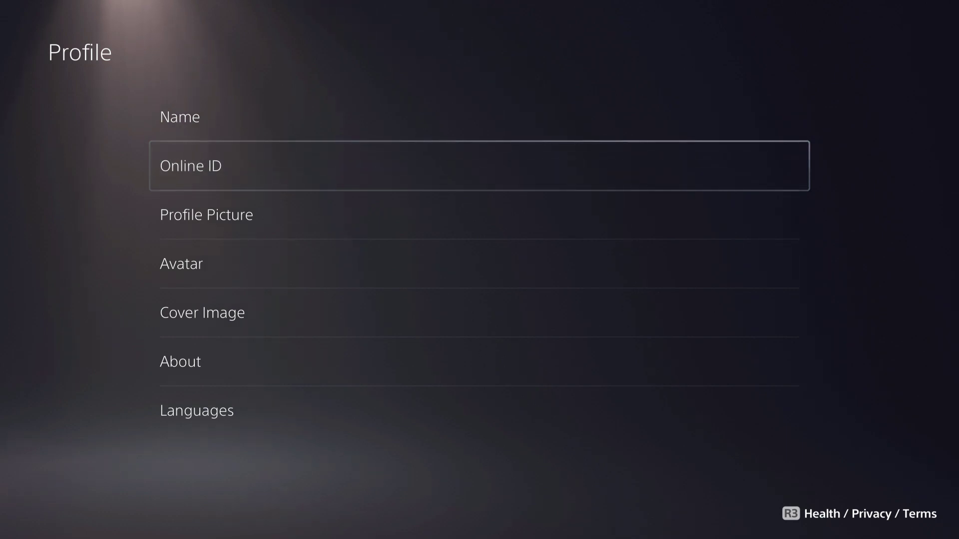
- Back out of Profile and Settings to the home screen and open the PlayStation Store
key(Escape)
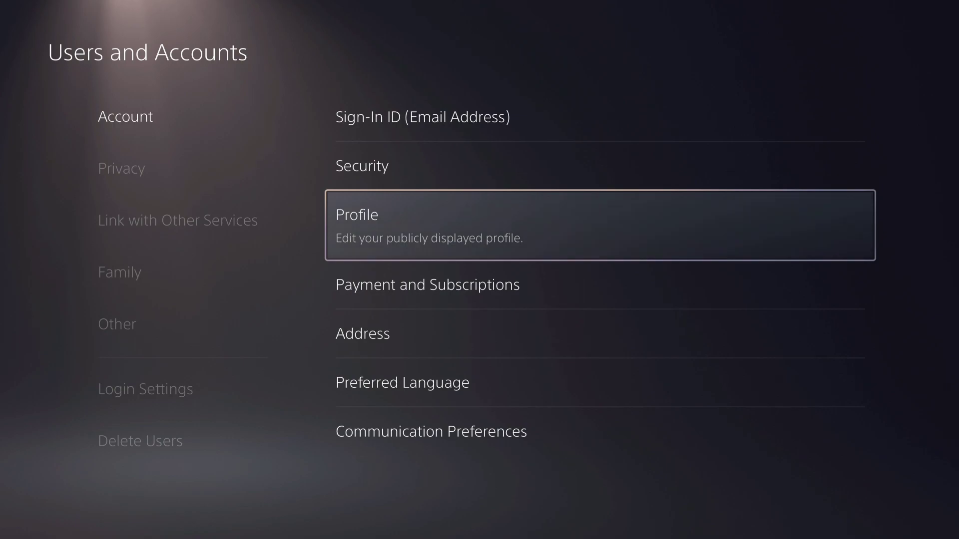
key(Left)
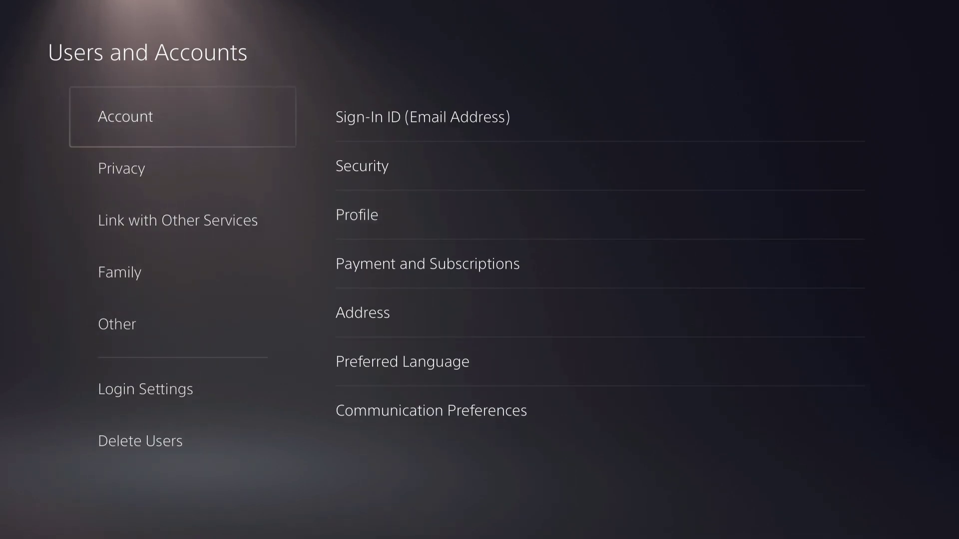
key(Escape)
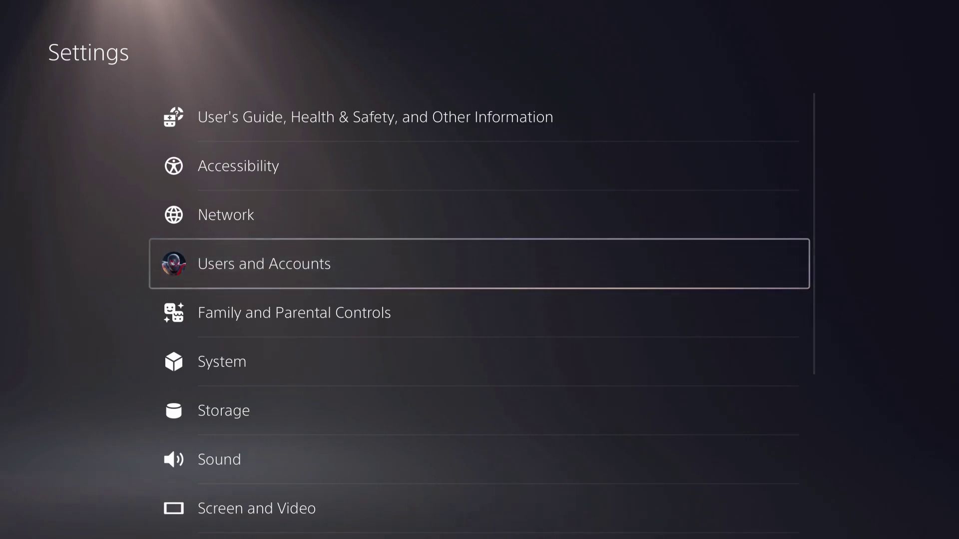
key(Escape)
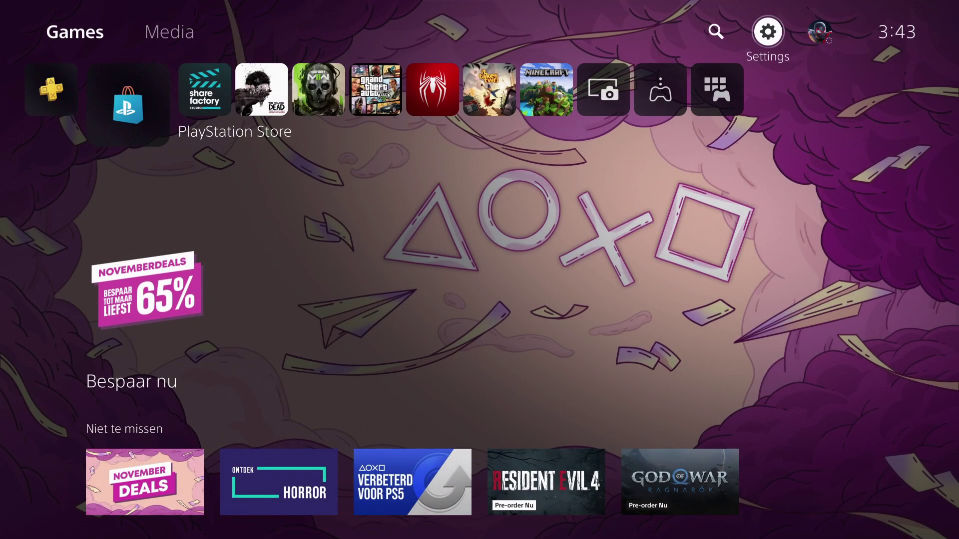
key(Down)
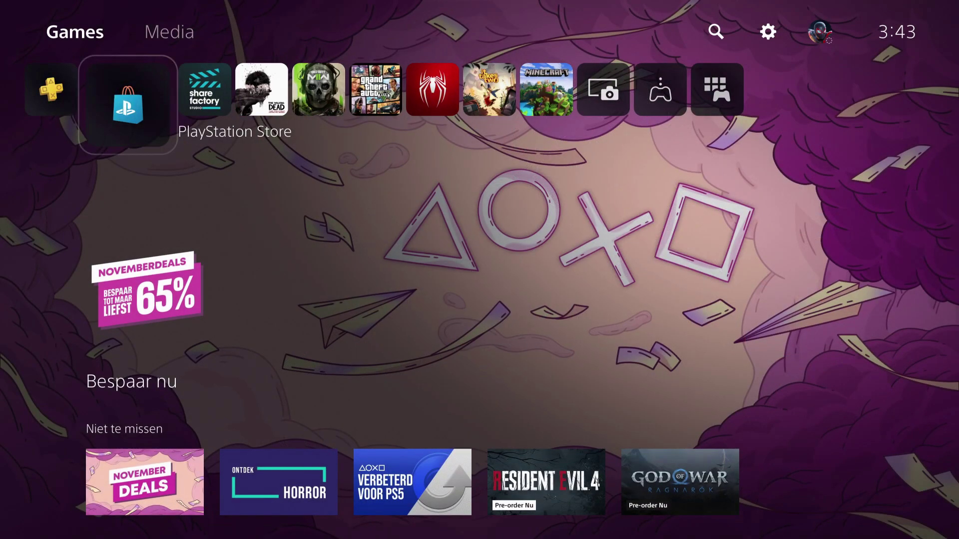
key(Return)
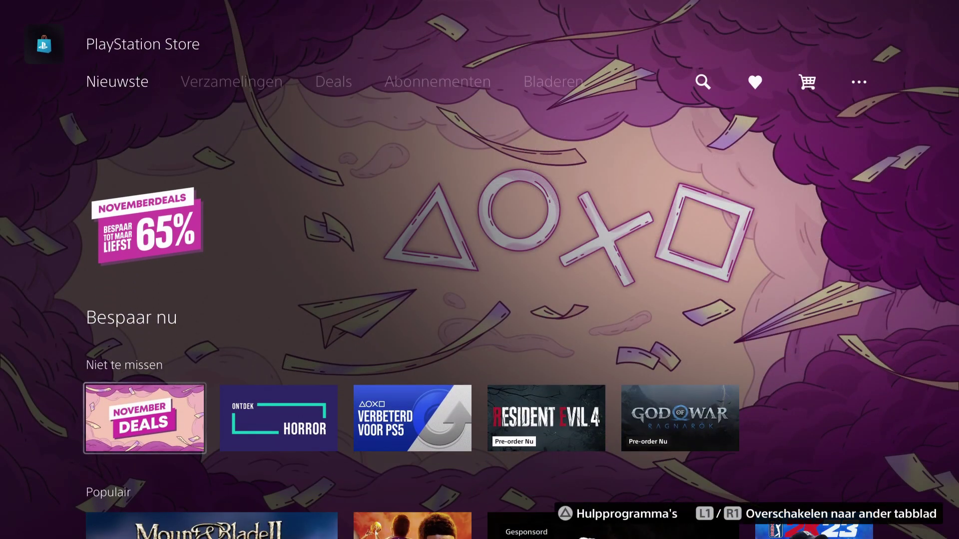
key(Right)
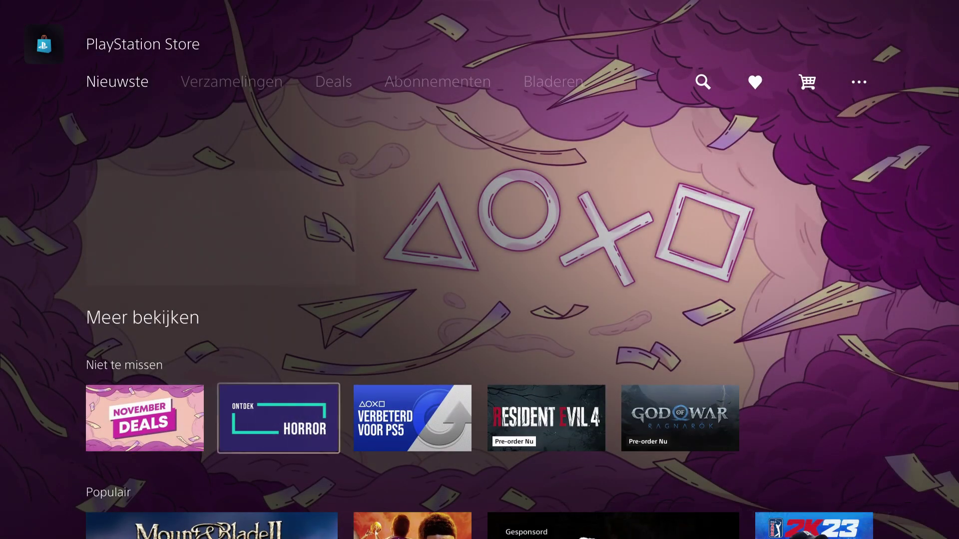
key(Escape)
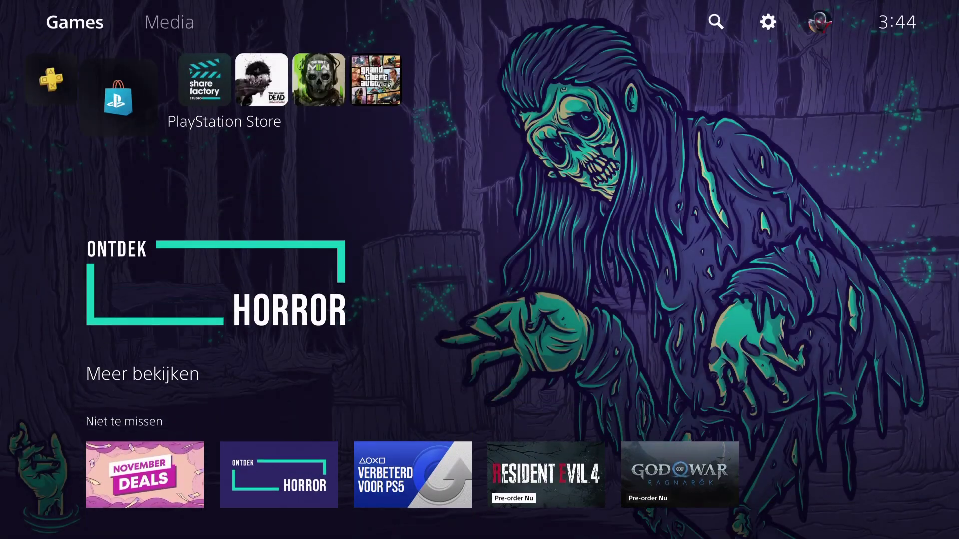
key(Right)
key(Right)
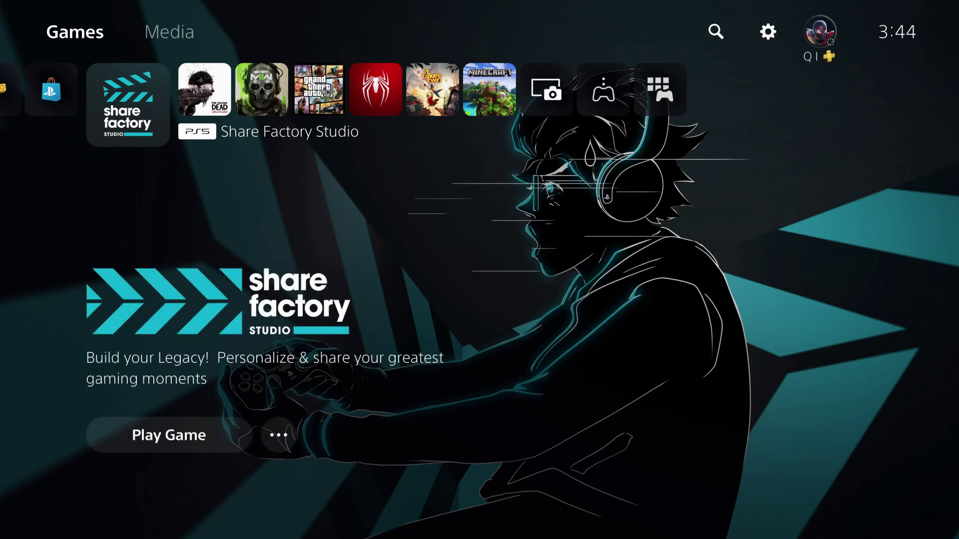
key(Return)
key(Down)
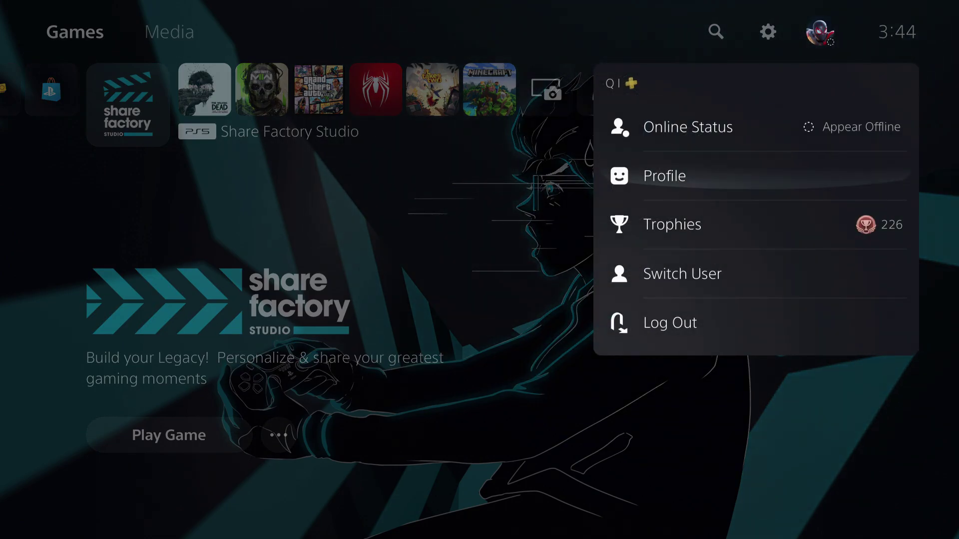
key(Return)
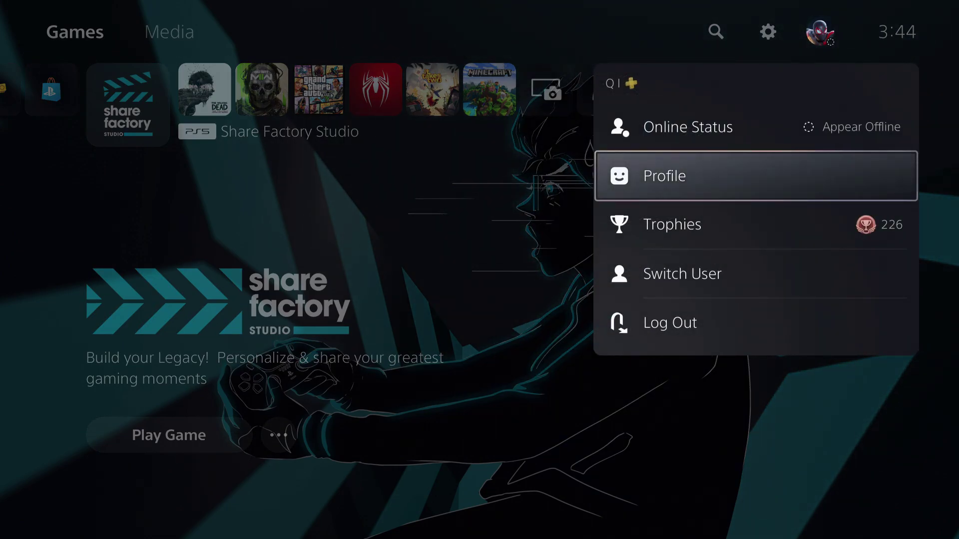
key(Right)
key(Right)
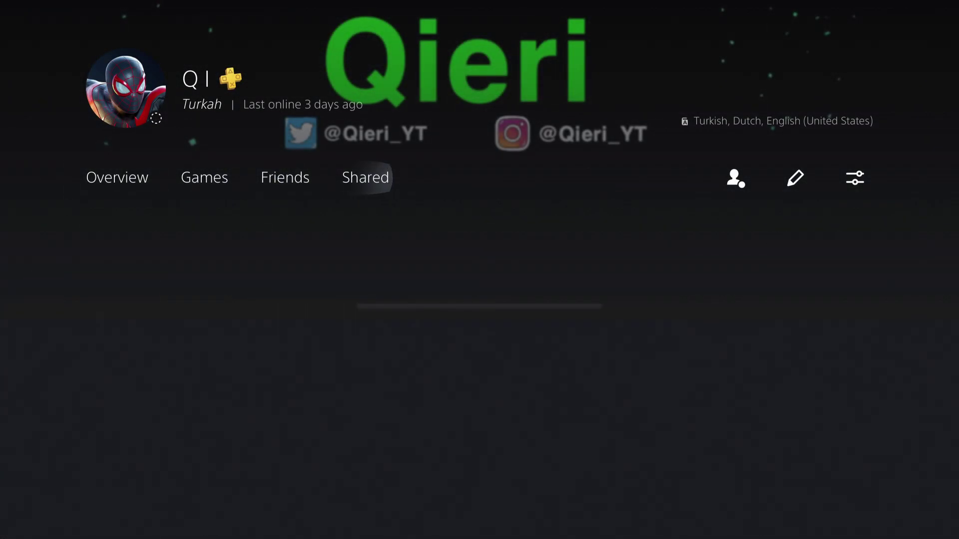
key(Right)
key(Right)
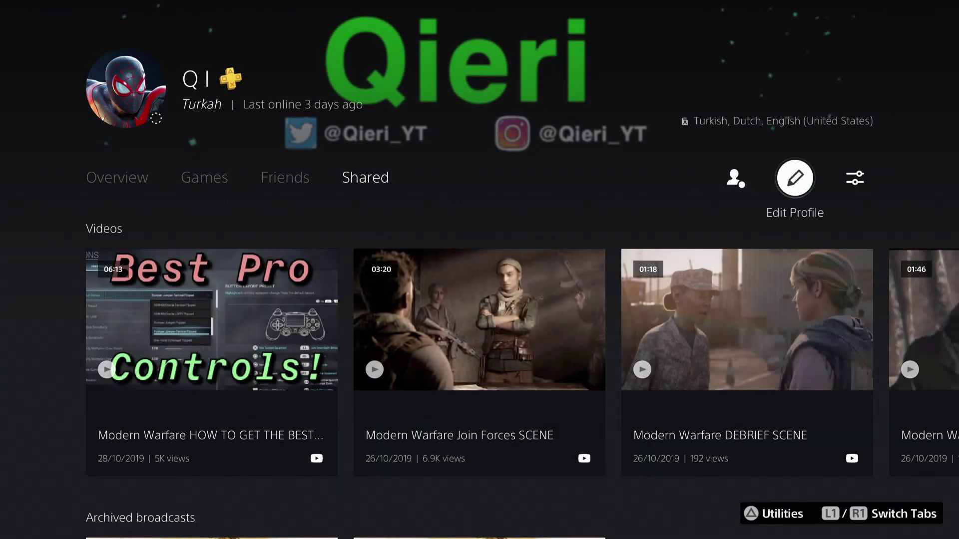
key(Return)
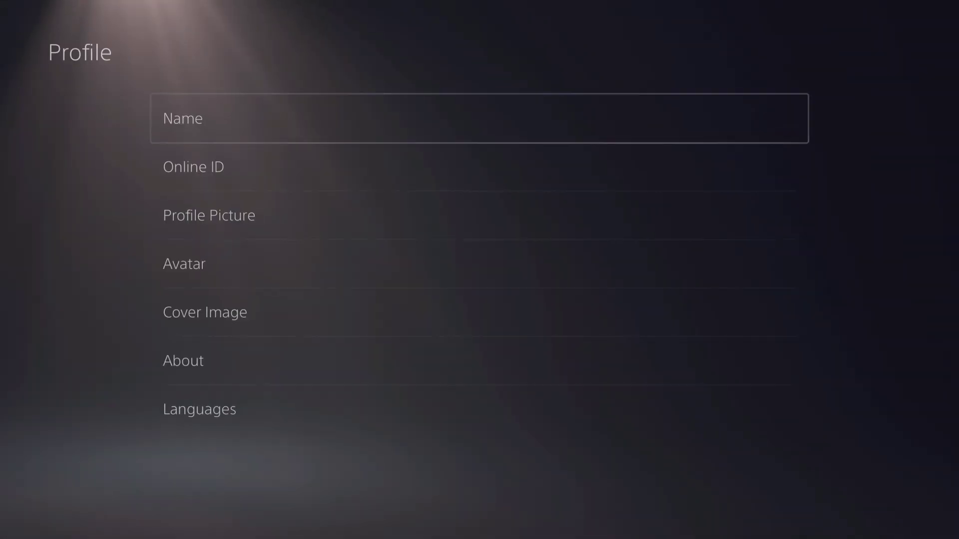
key(Down)
key(Down)
key(Up)
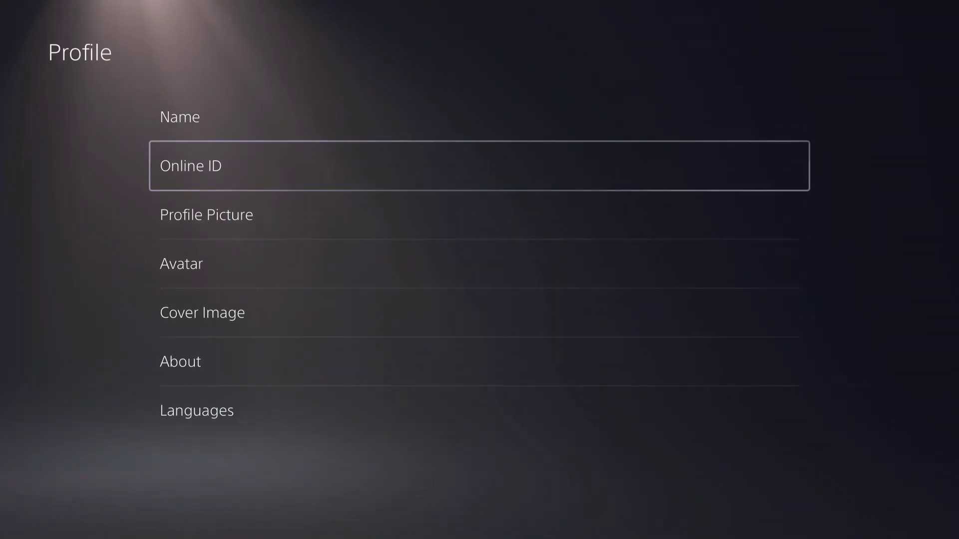
key(Escape)
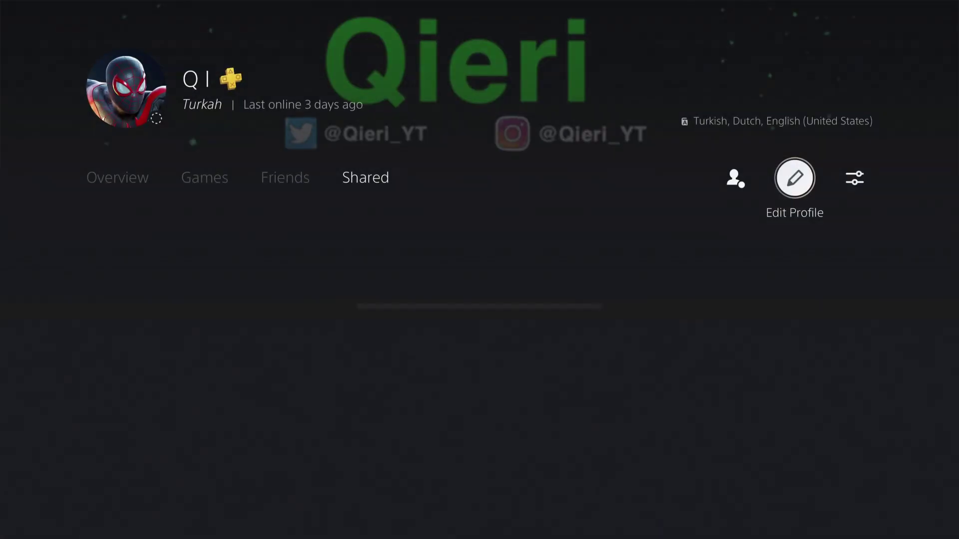
key(Escape)
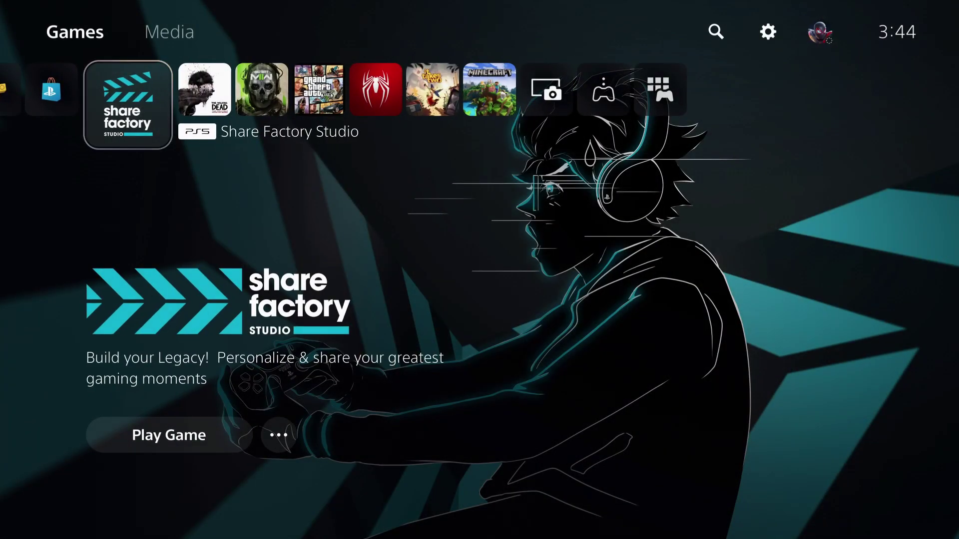